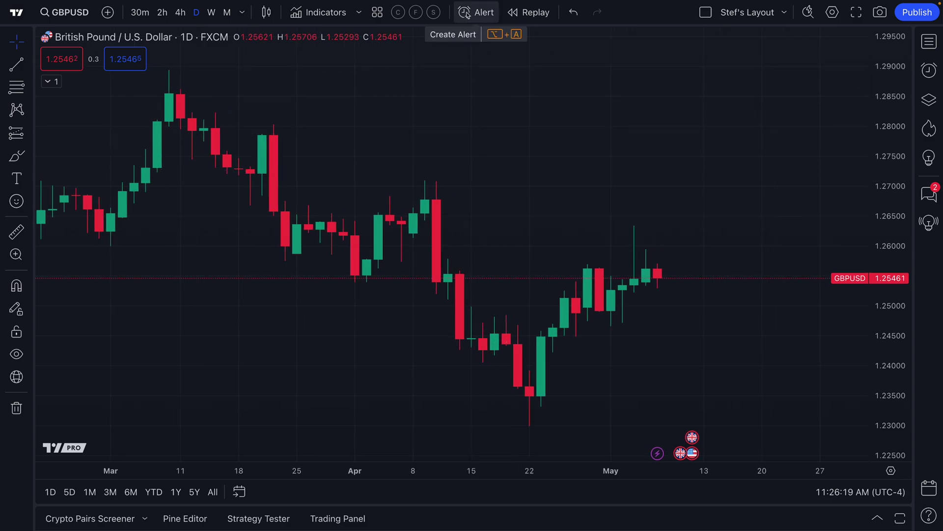
- Start a new GBPUSD price alert and bring up its expiration date picker
left_click(476, 13)
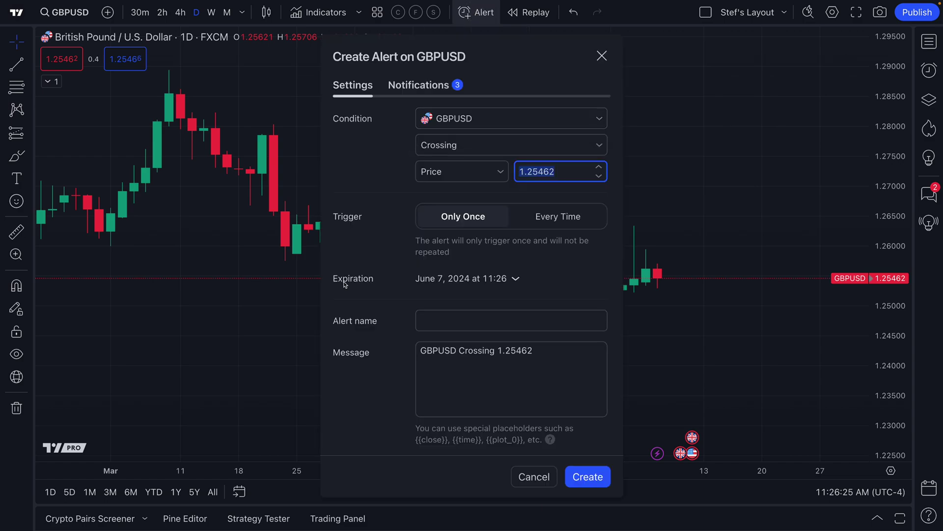
left_click(495, 282)
left_click(494, 282)
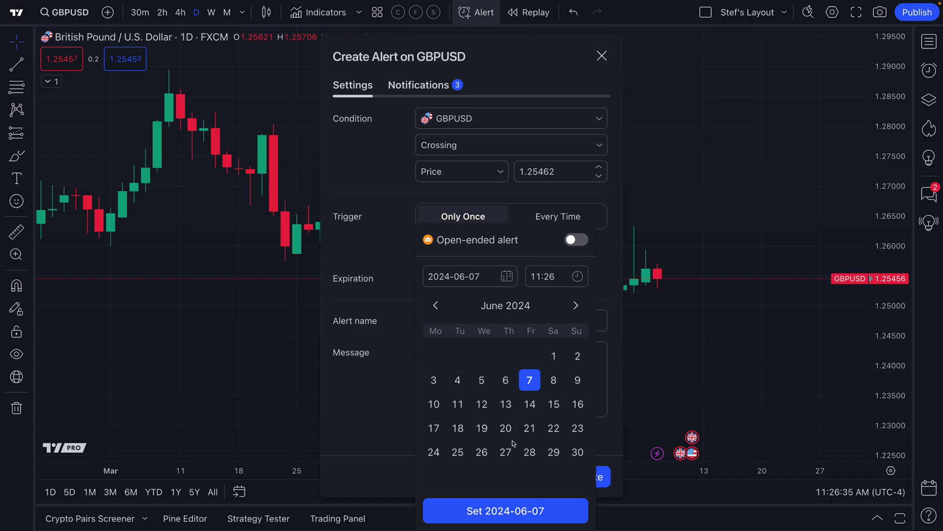
- Browse expiration times and the May–July 2024 calendars, keeping June 7, 2024 at 11:26
left_click_drag(481, 276, 430, 276)
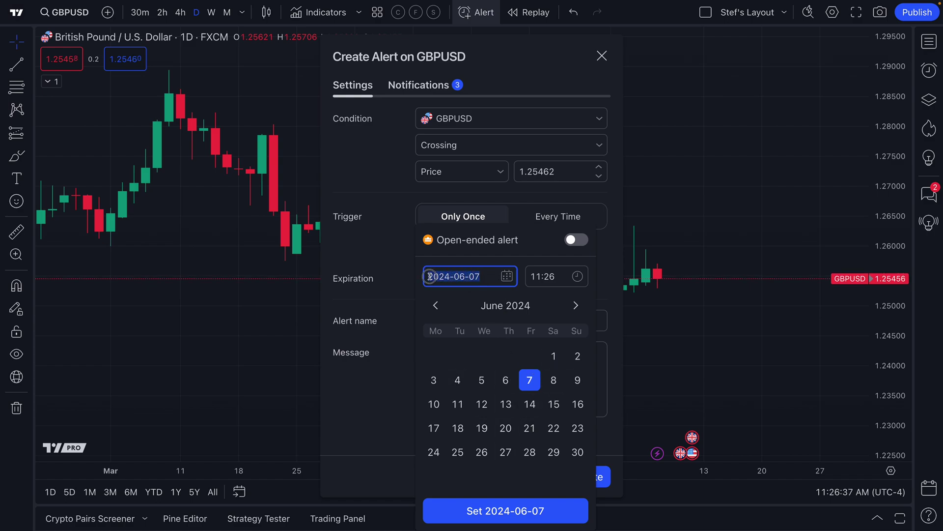
left_click(549, 276)
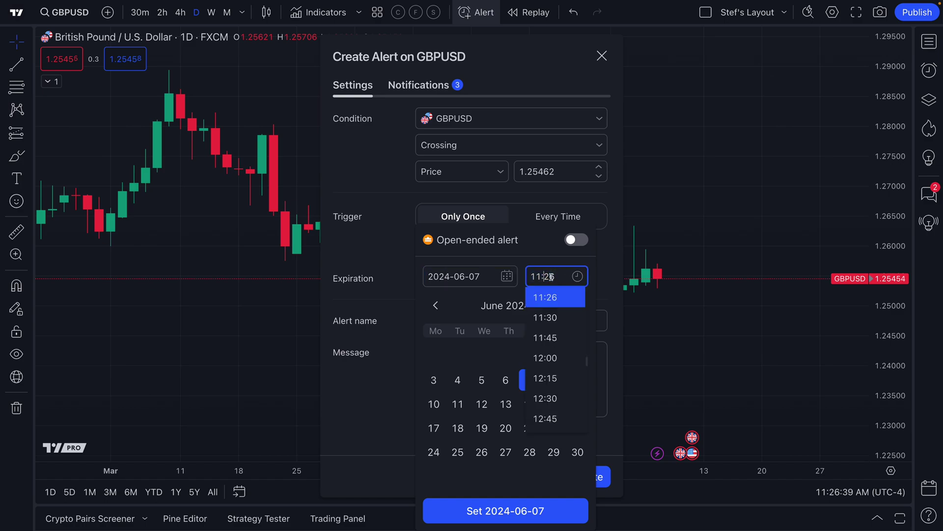
left_click(574, 304)
left_click(574, 304)
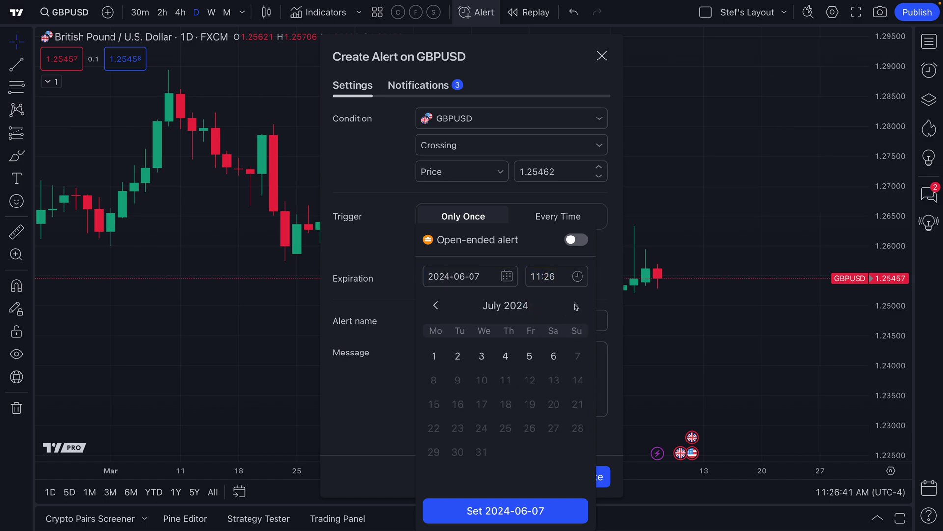
left_click(434, 306)
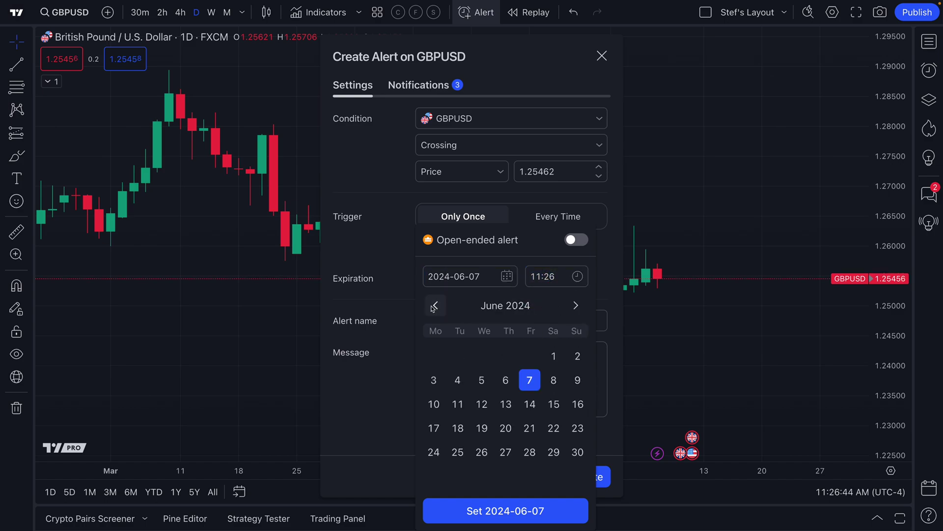
left_click(434, 306)
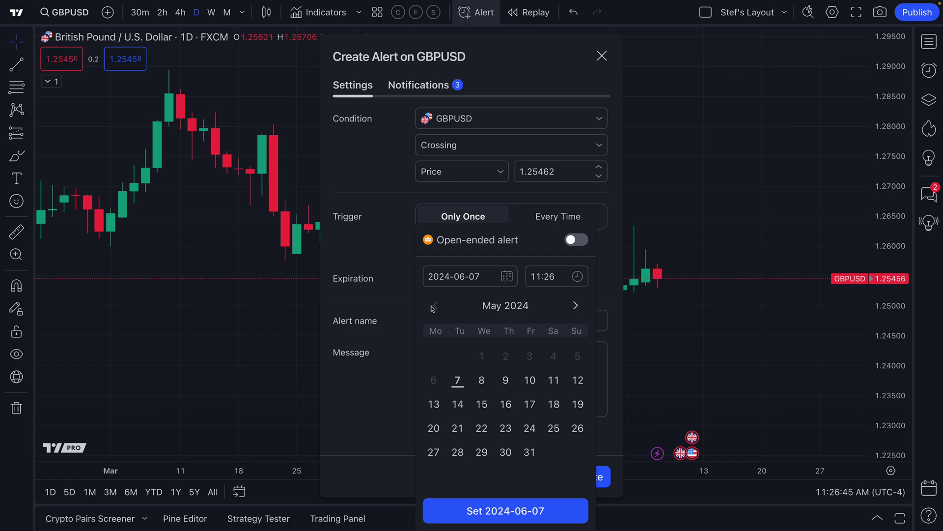
left_click(576, 305)
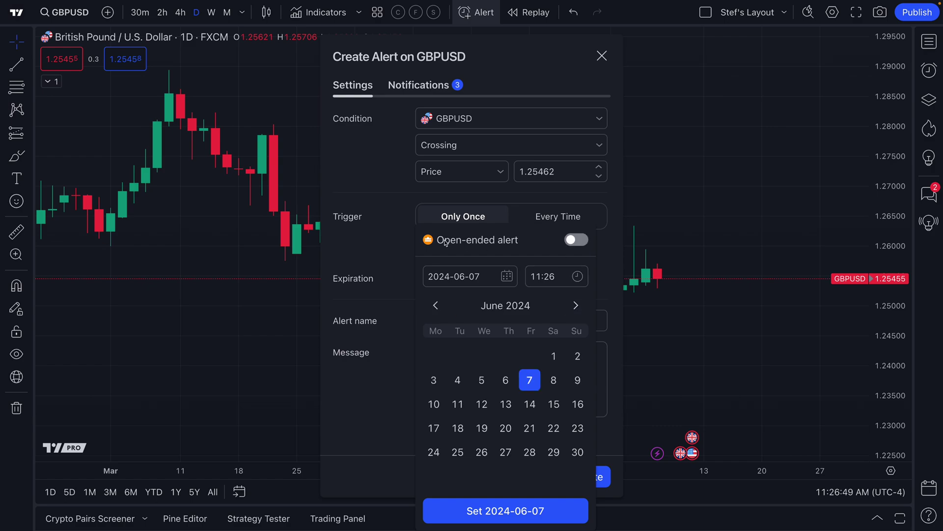
- Try the open-ended toggle, then close the picker with expiry left at June 7, 2024, 11:26
left_click(575, 242)
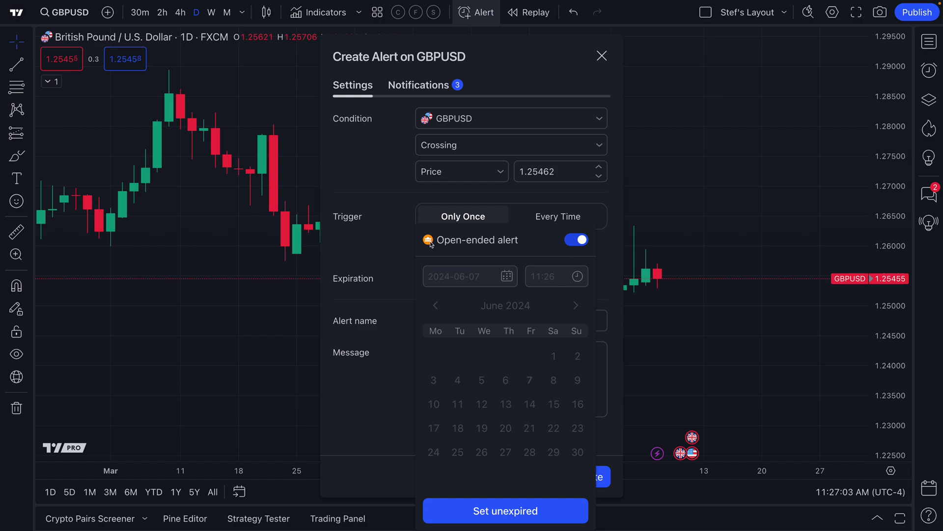
mouse_move(431, 243)
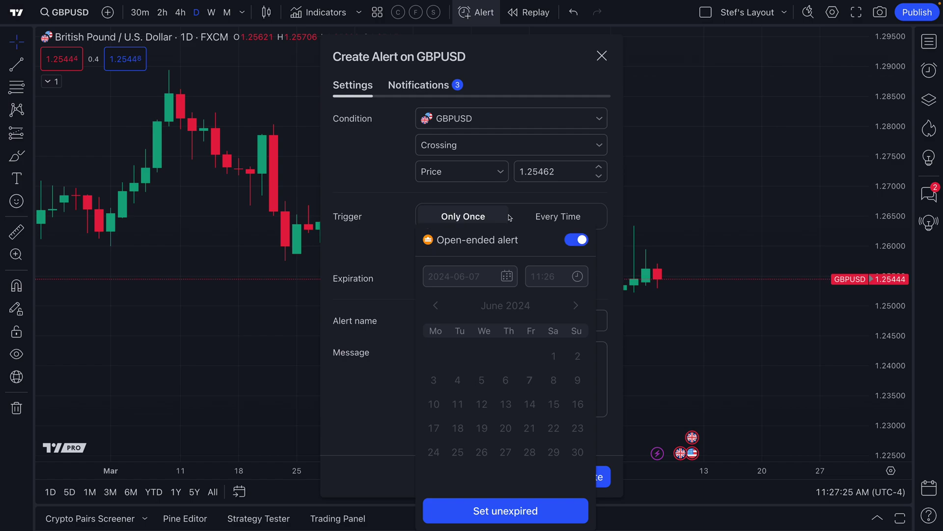
left_click(500, 198)
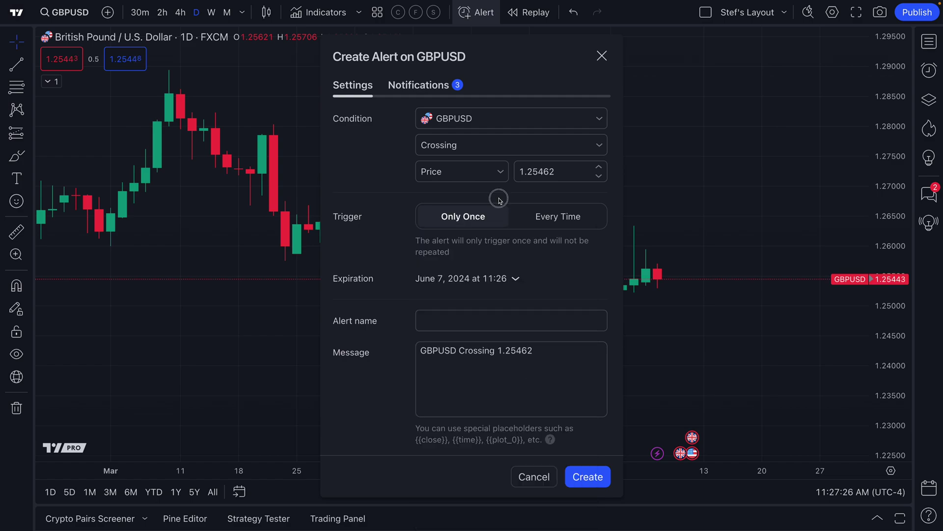
- Discard the Create Alert dialog and pan and zoom the daily chart to mid-March through June
left_click(602, 55)
left_click_drag(514, 219, 418, 222)
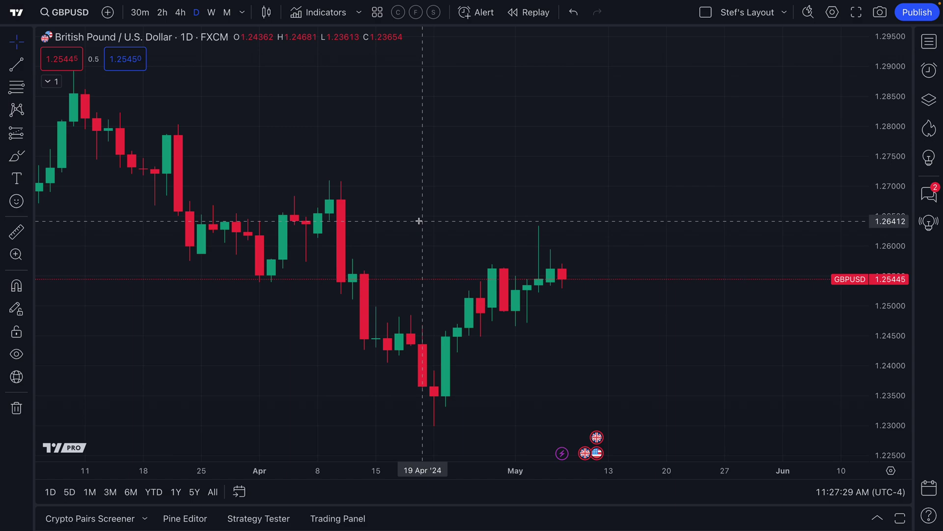
left_click_drag(408, 331, 504, 330)
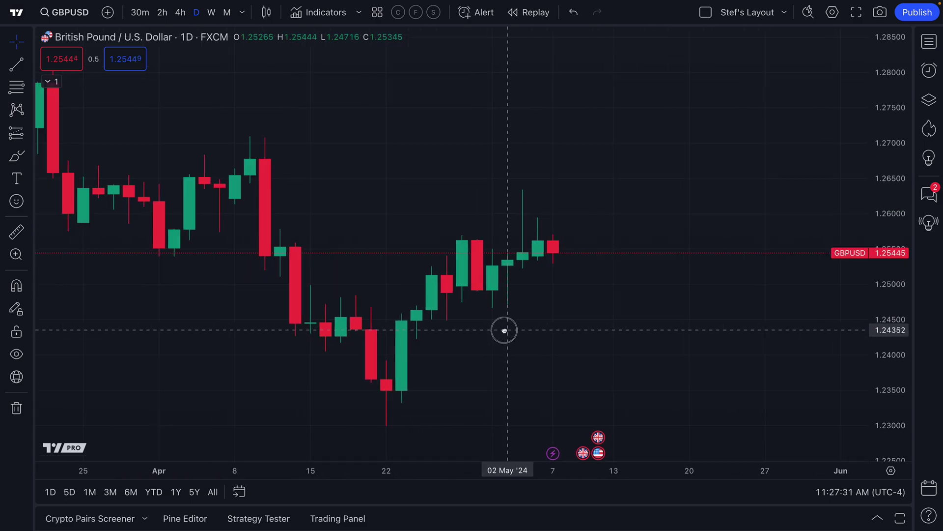
scroll(505, 326, "down", 1)
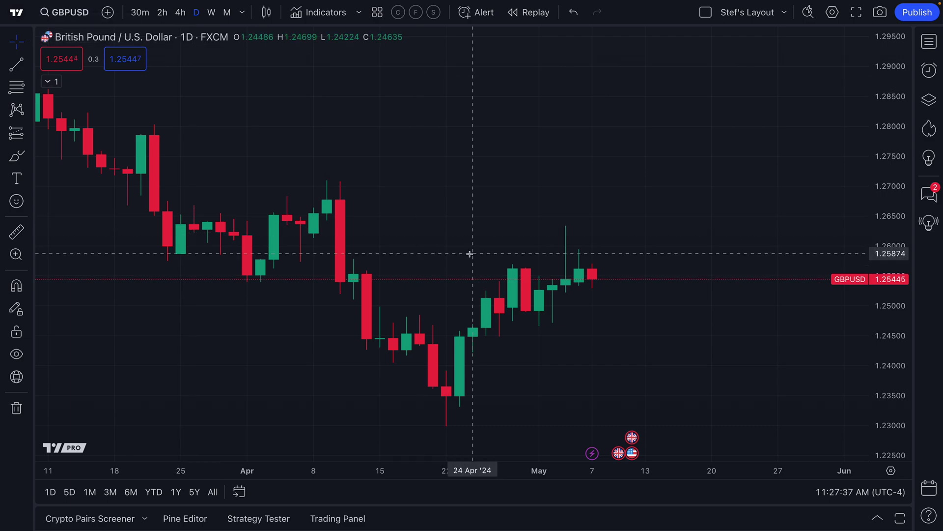
scroll(466, 255, "left", 5)
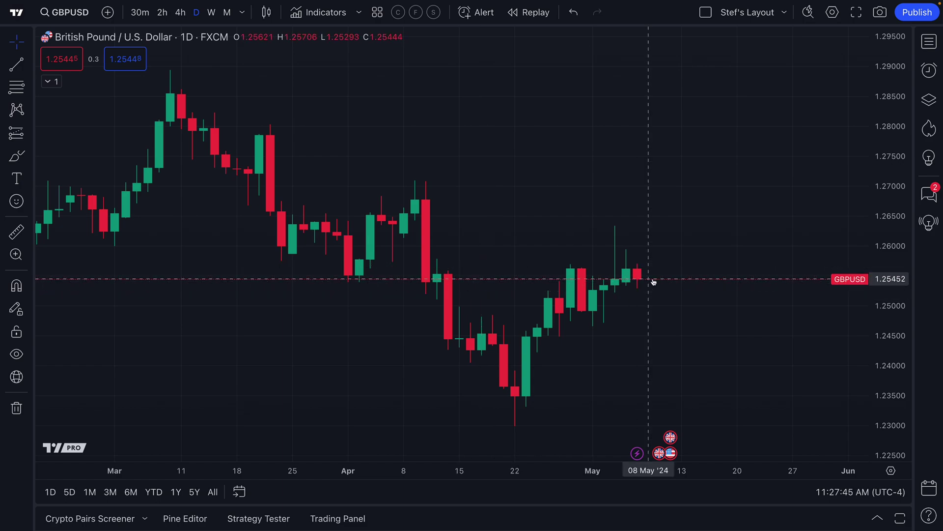
scroll(633, 282, "up", 3)
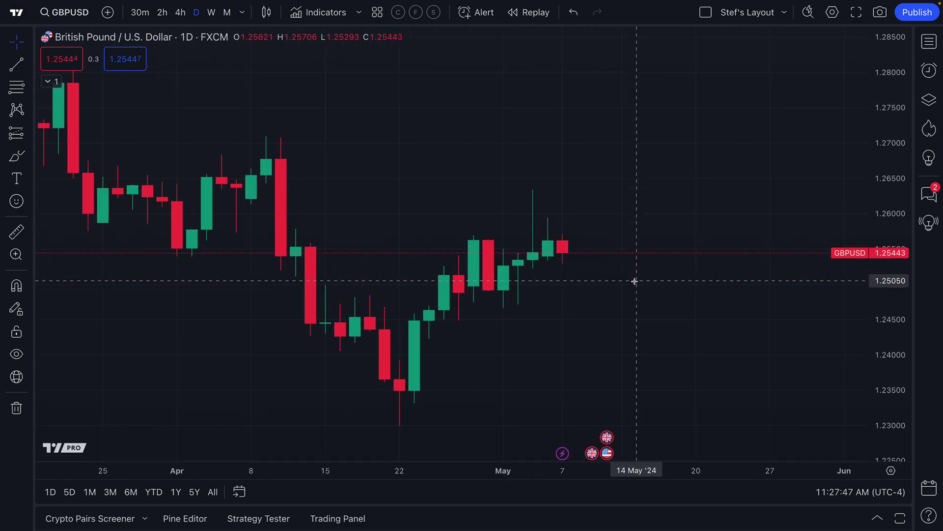
scroll(573, 226, "down", 2)
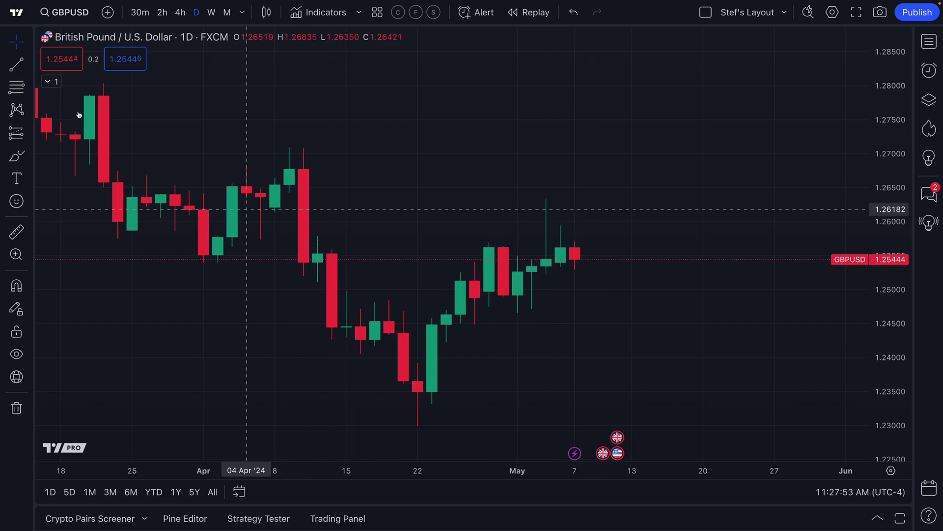
- Place a horizontal line on the GBPUSD chart at 1.24917
left_click(30, 65)
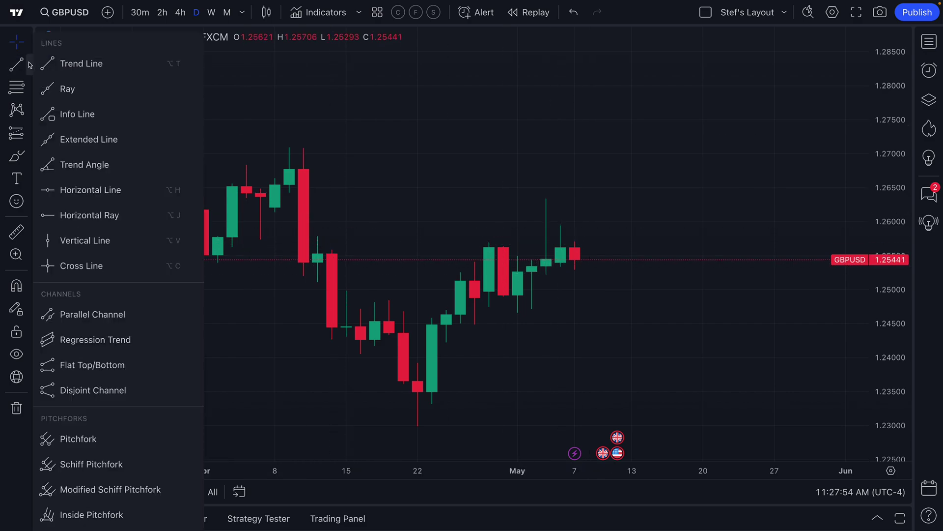
left_click(101, 190)
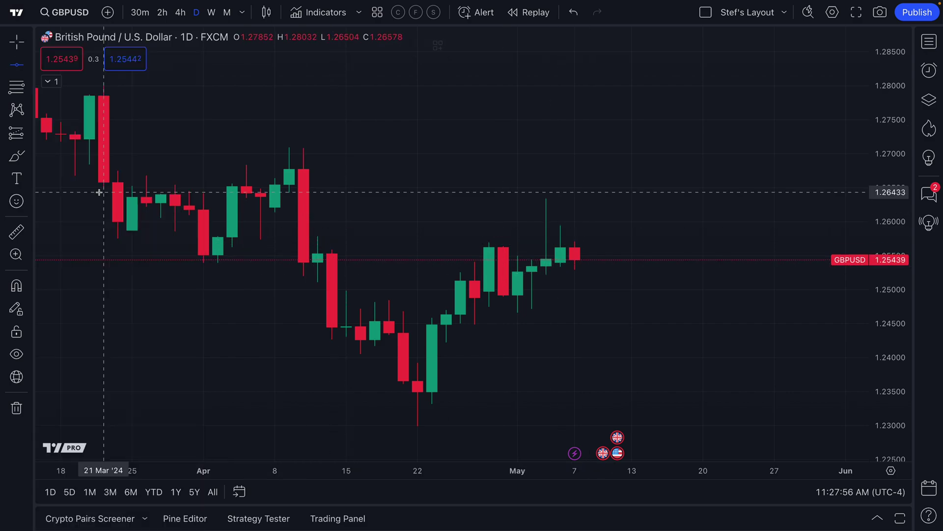
left_click(600, 295)
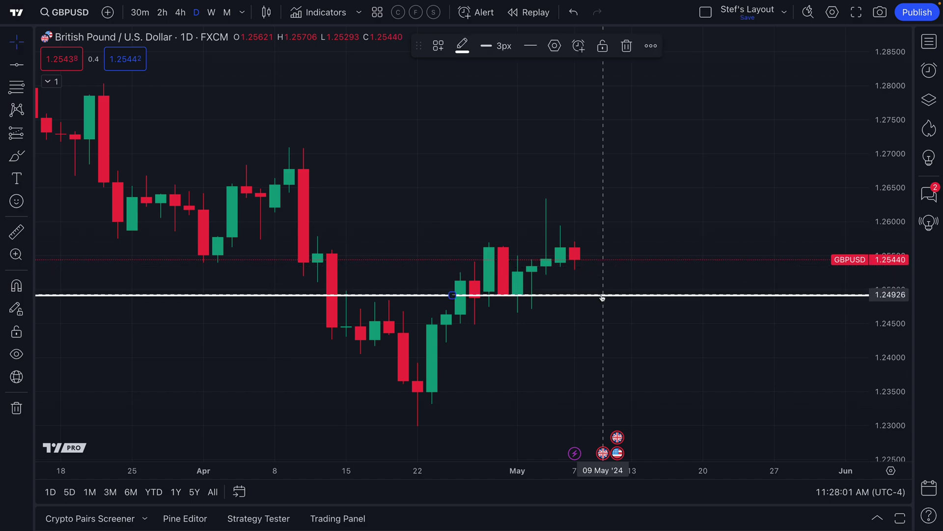
scroll(601, 297, "up", 3)
scroll(541, 261, "up", 1)
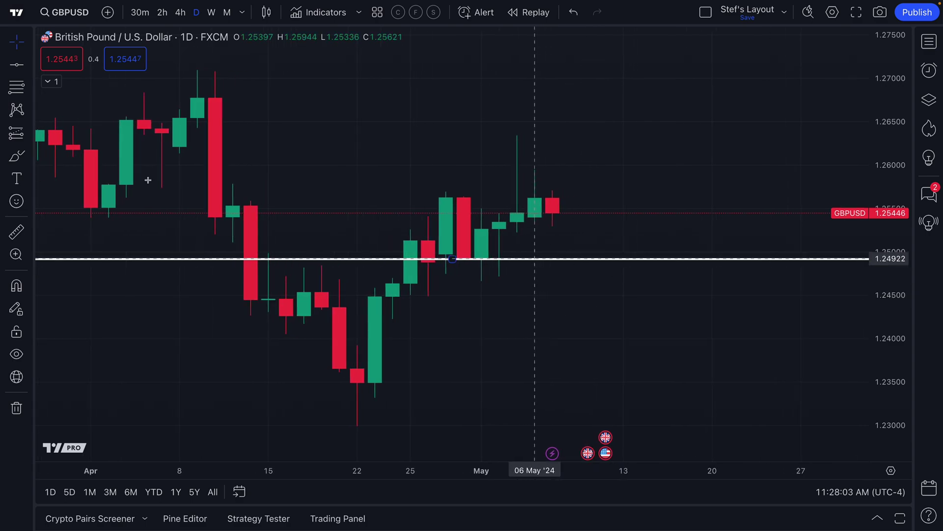
- Draw and undo two freehand brush strokes, then select the 1.24917 line
left_click(16, 157)
mouse_move(473, 249)
left_mouse_down()
mouse_move(393, 257)
mouse_move(480, 267)
mouse_move(515, 254)
mouse_move(480, 249)
left_mouse_up()
key("ctrl+z")
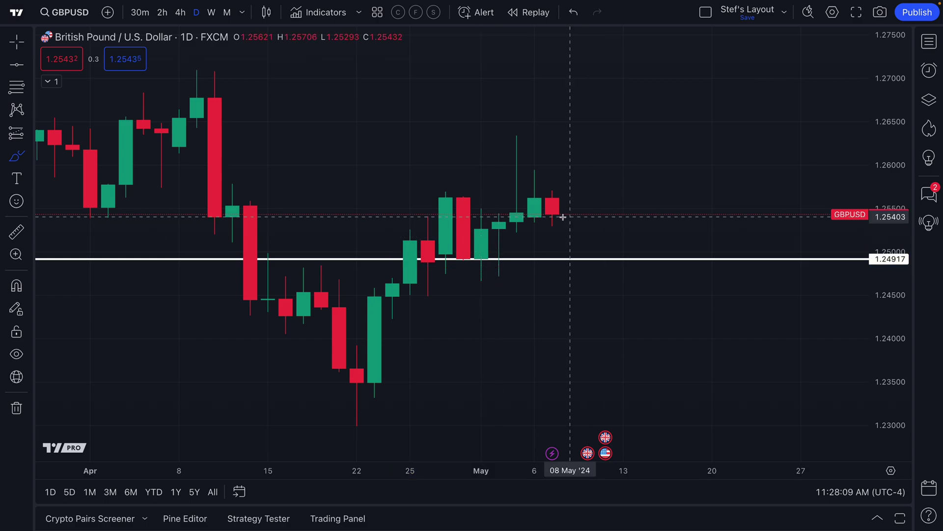
mouse_move(551, 212)
left_mouse_down()
mouse_move(573, 226)
mouse_move(569, 263)
mouse_move(580, 255)
mouse_move(552, 253)
left_mouse_up()
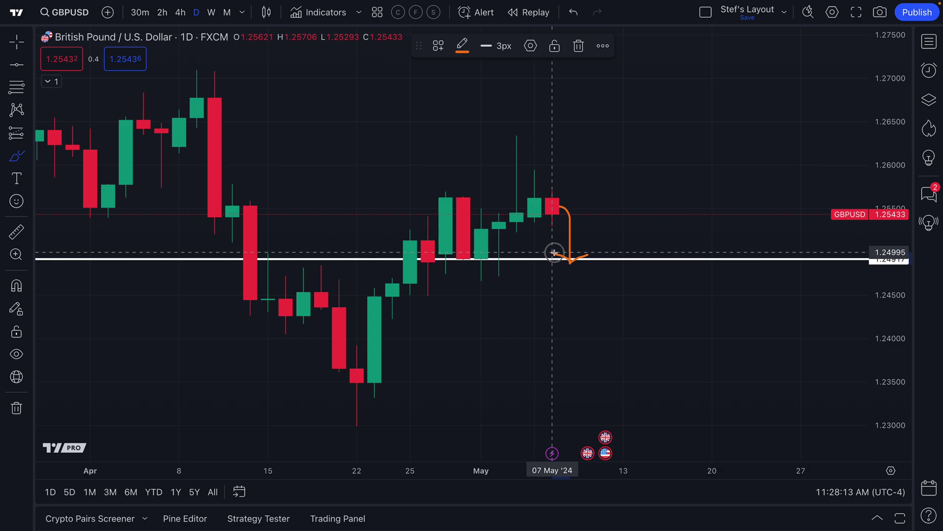
key("ctrl+z")
key("ctrl+z")
key("ctrl+z")
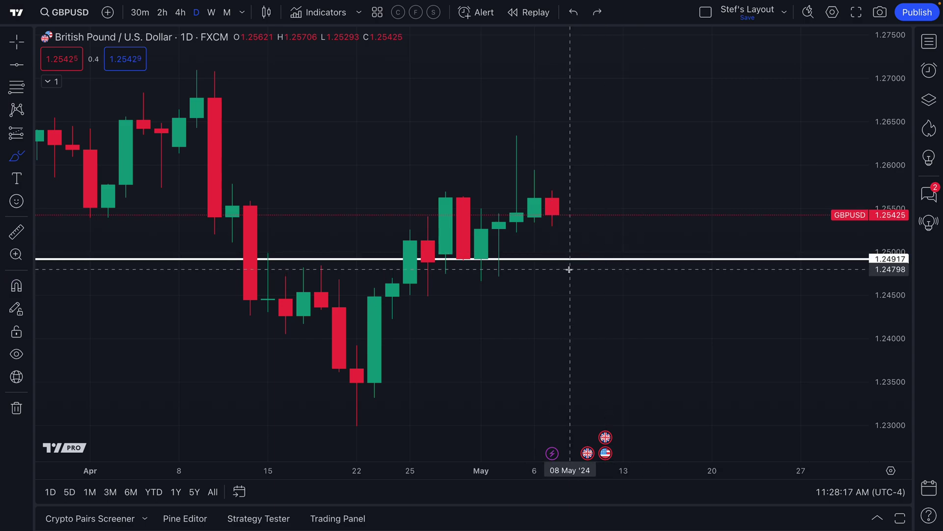
left_click(14, 43)
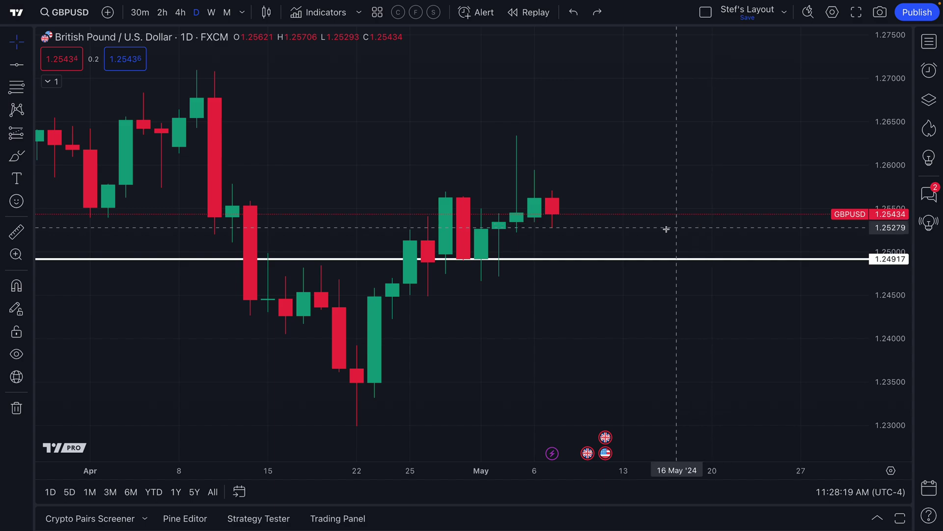
left_click(585, 260)
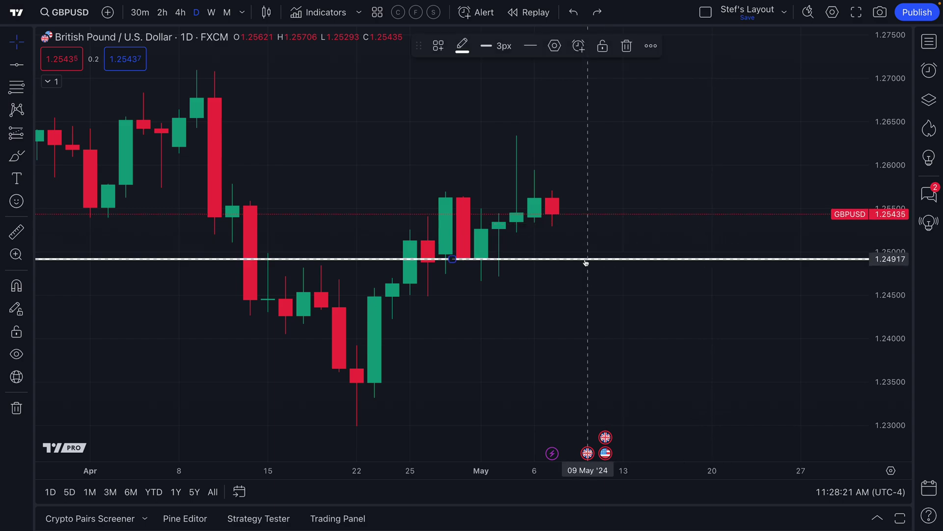
- Add an alert on the 1.24917 horizontal line and set it open-ended with no expiry
right_click(584, 261)
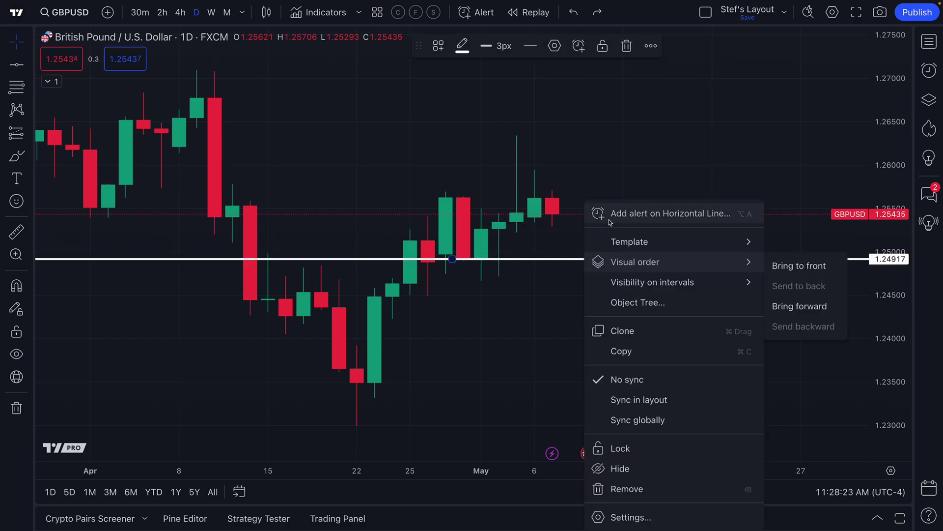
left_click(618, 214)
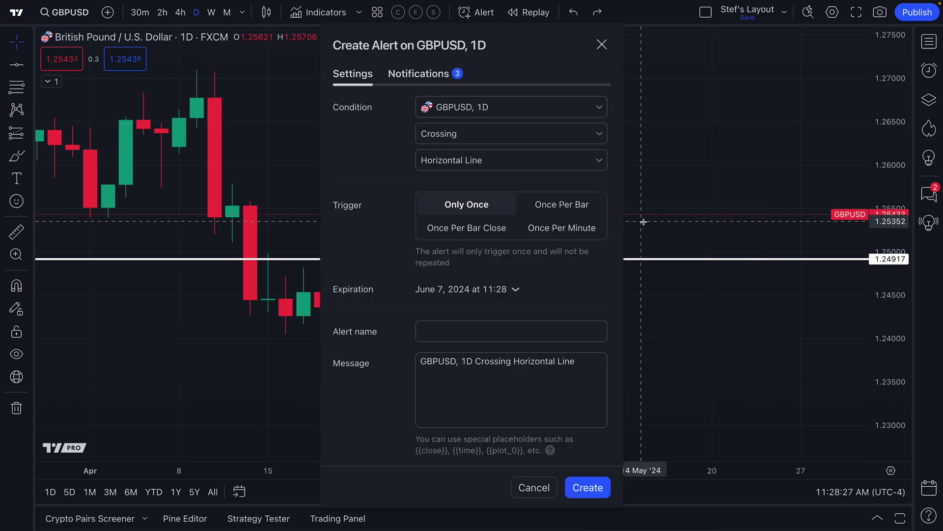
left_click(516, 290)
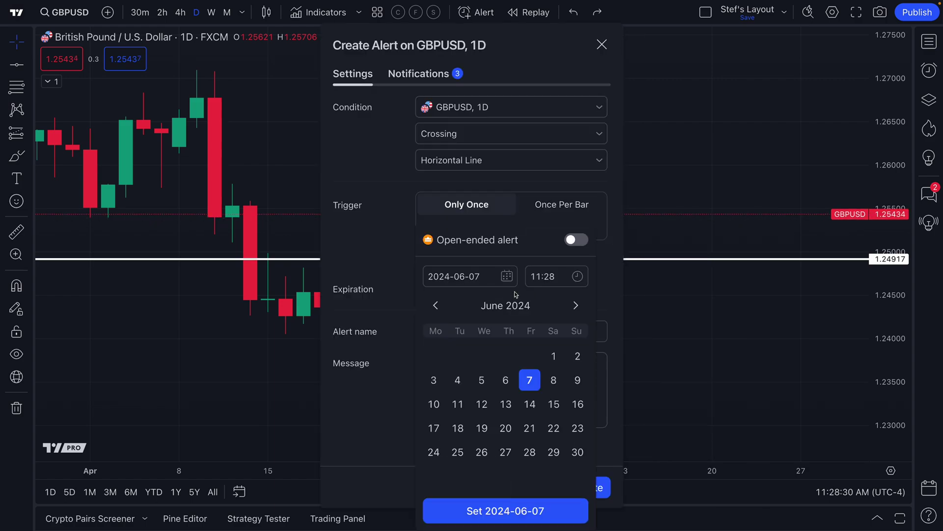
left_click(574, 240)
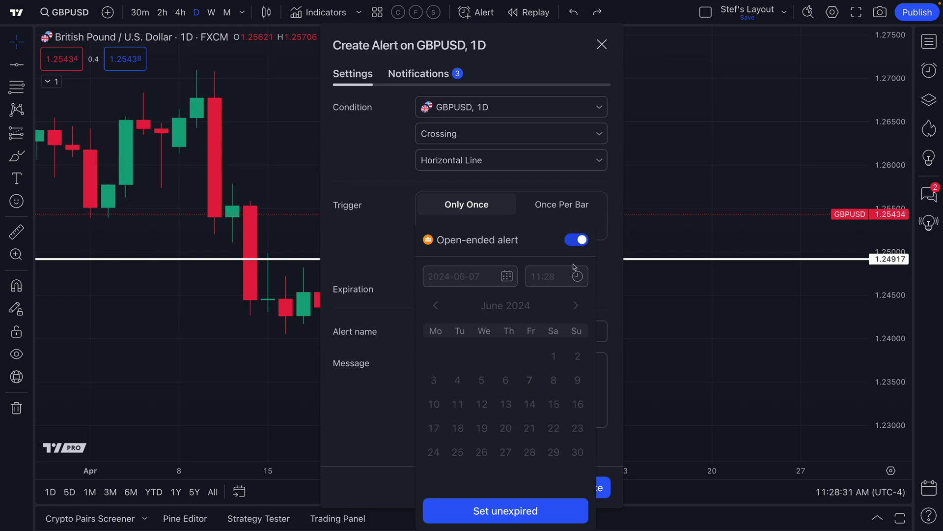
left_click(565, 503)
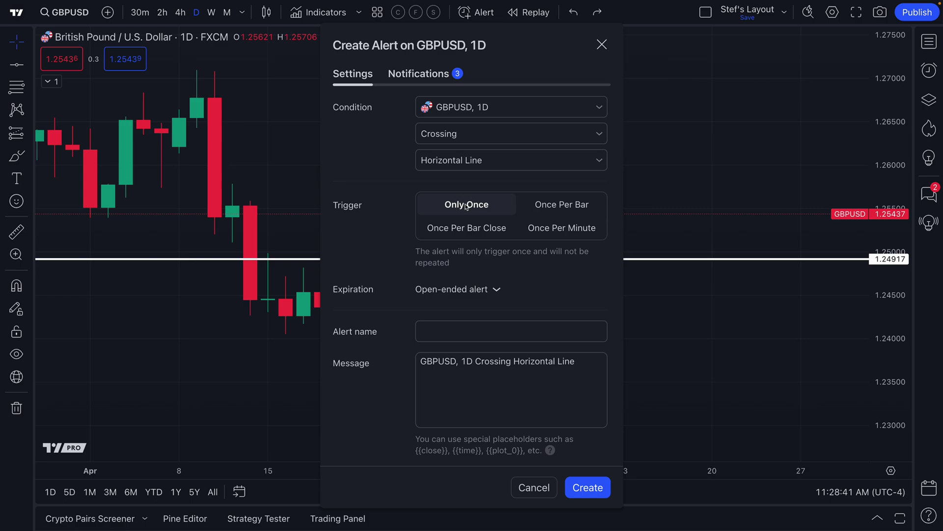
- Name the alert 'GBPUSD Alert Example'
left_click(446, 325)
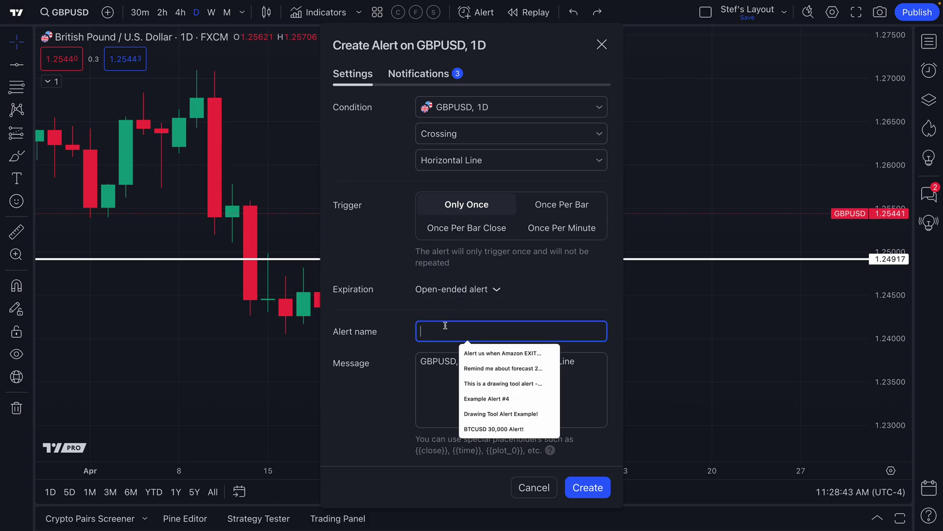
type("GBPUSD")
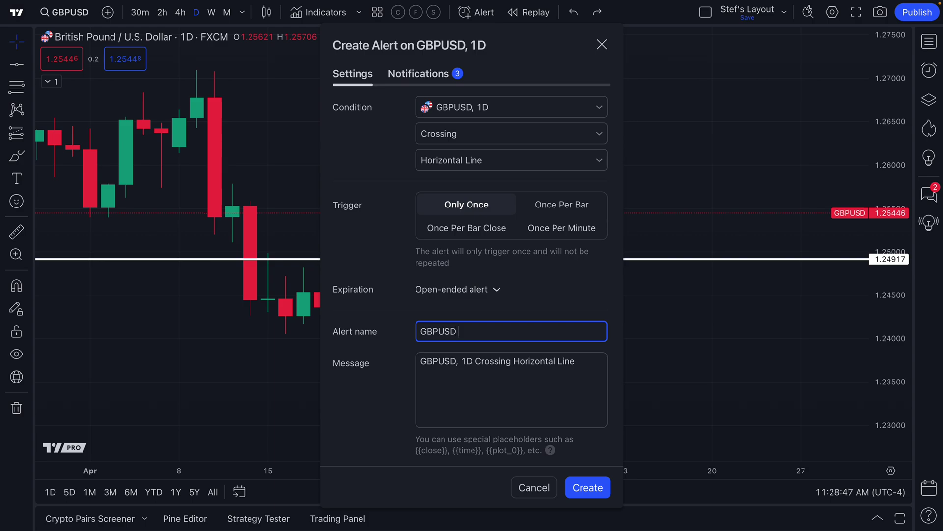
type(" Alert Example")
left_click_drag(421, 331, 517, 332)
left_click(517, 332)
left_click_drag(517, 332, 420, 332)
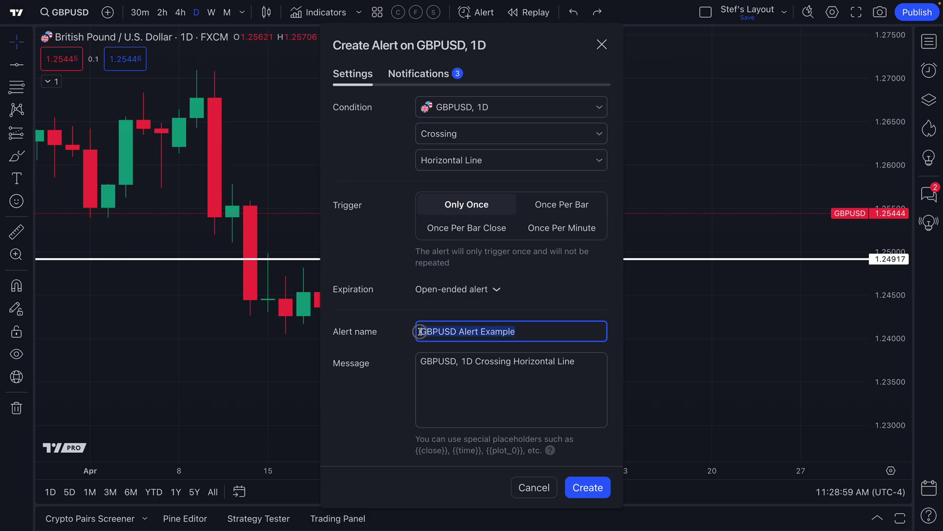
- Append '– This alert never expires and we made it in May of 2024.' to the message
left_click(421, 362)
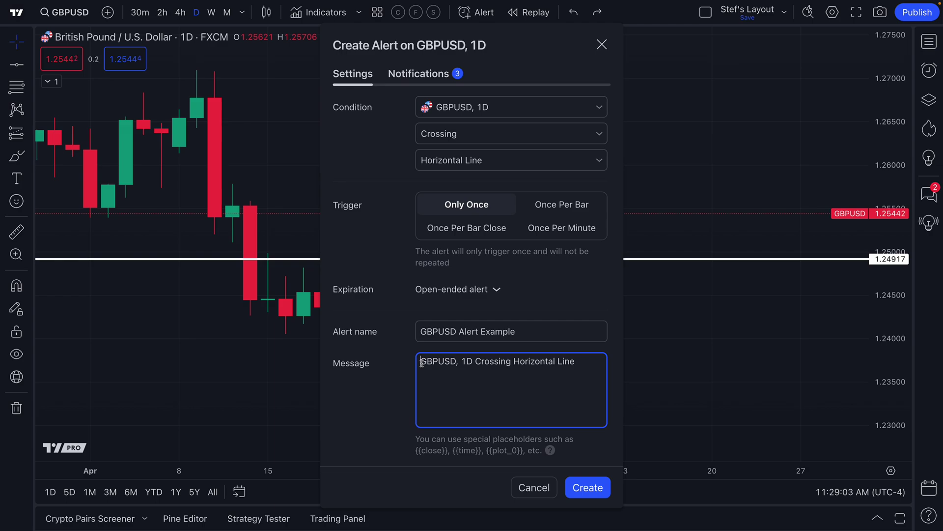
left_click_drag(422, 362, 577, 364)
left_click(466, 362)
left_click(582, 362)
type("– This alert never expires and we made it in May of 20")
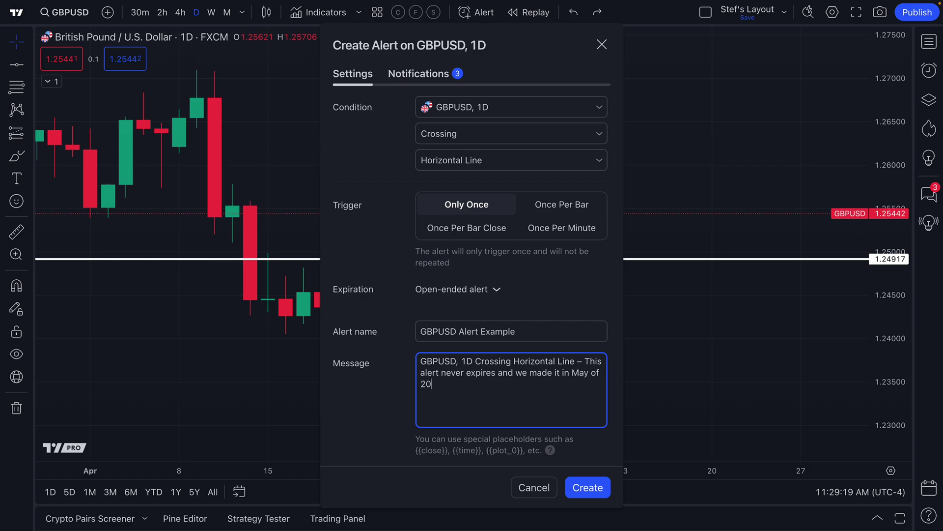
type("24.")
- Add 'An alert that never expires!' after '2024.' in the message and view the Notifications options
left_click_drag(550, 378, 586, 361)
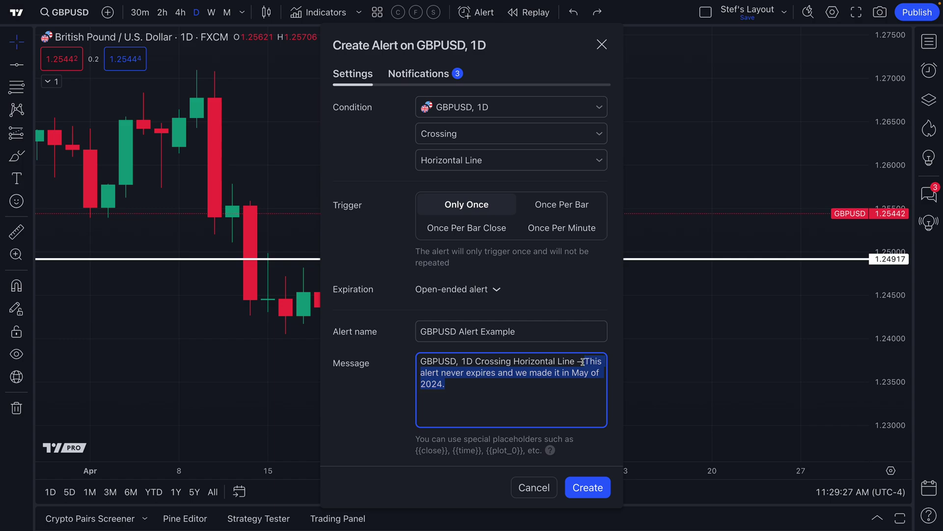
left_click(582, 361)
left_click_drag(571, 373, 577, 385)
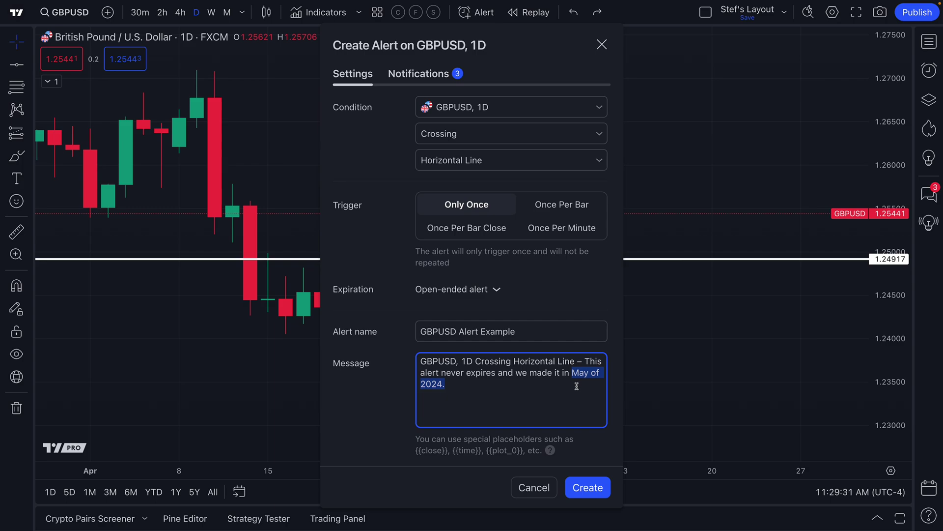
left_click(579, 386)
type("An alert that never expir")
type("es!")
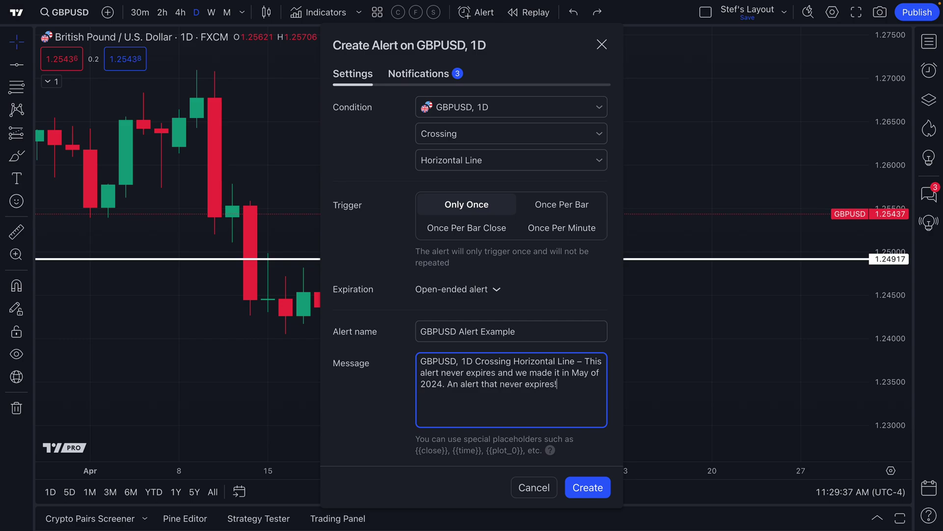
left_click_drag(570, 388, 585, 359)
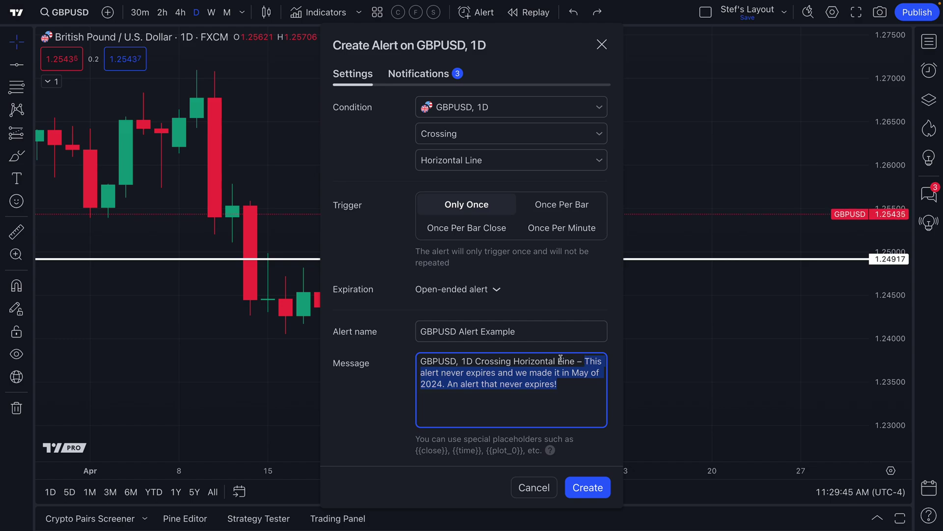
left_click(565, 379)
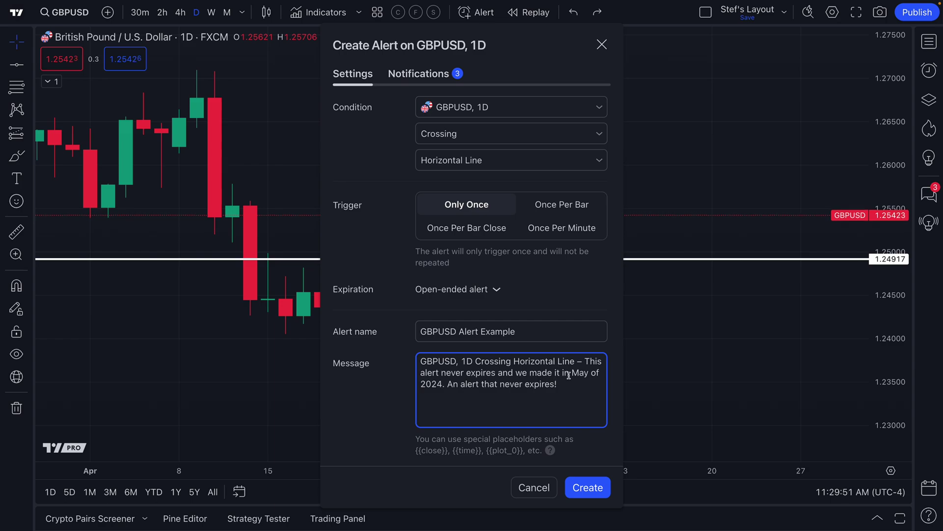
left_click(425, 77)
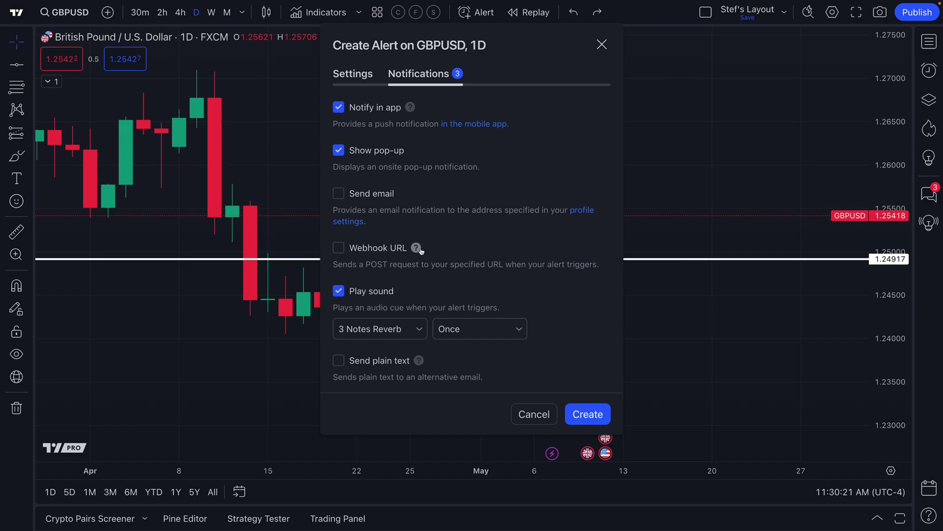
- Keep in-app, pop-up and sound notifications on and create the line alert
mouse_move(417, 249)
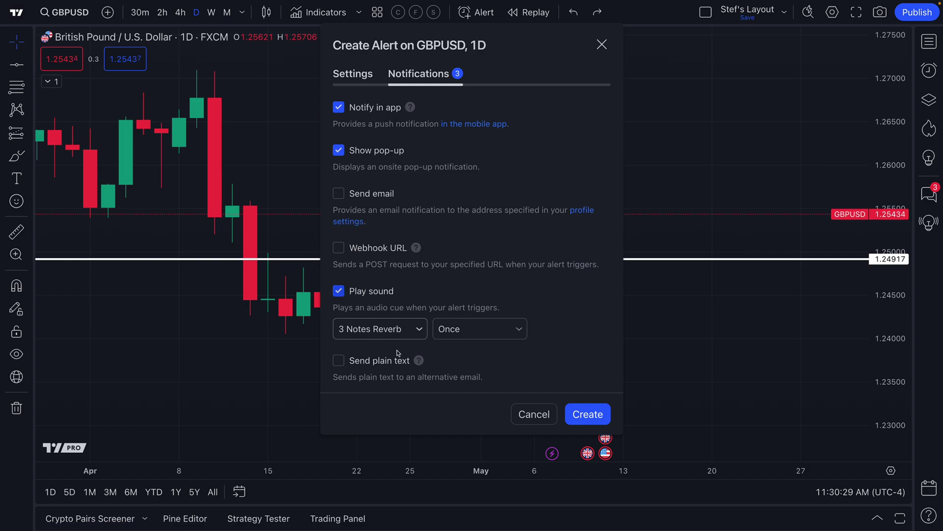
left_click(583, 415)
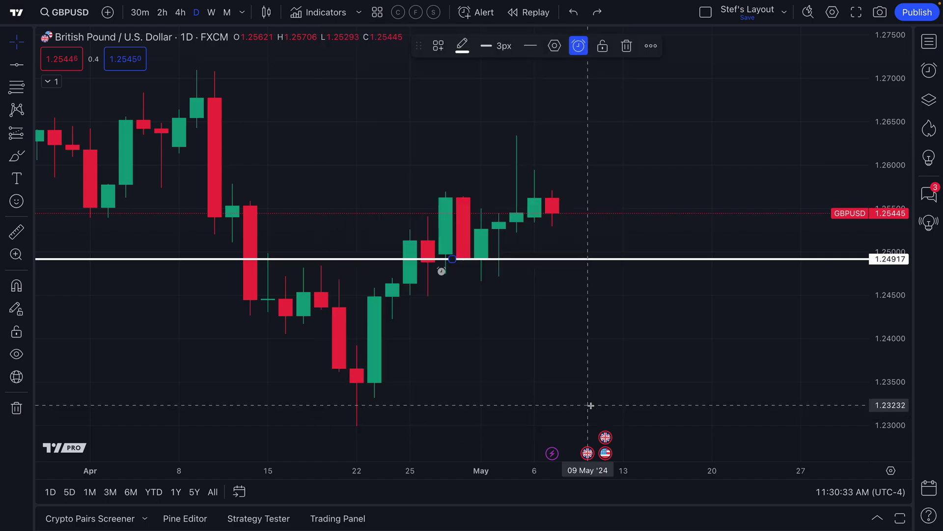
- Deselect the alerted 1.24917 horizontal line using empty chart space
left_click(495, 296)
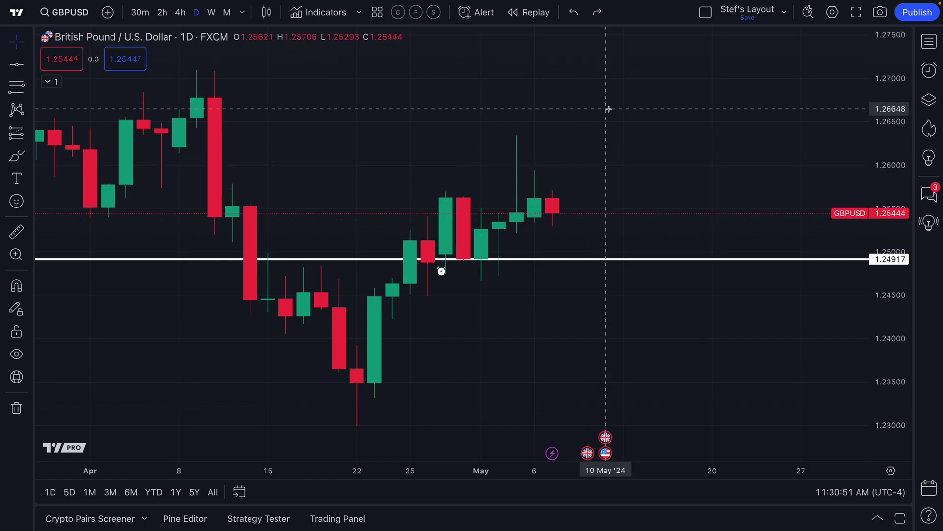
- Show the Alerts panel, resize the list, and try its sort, search and more-options menus
left_click(927, 71)
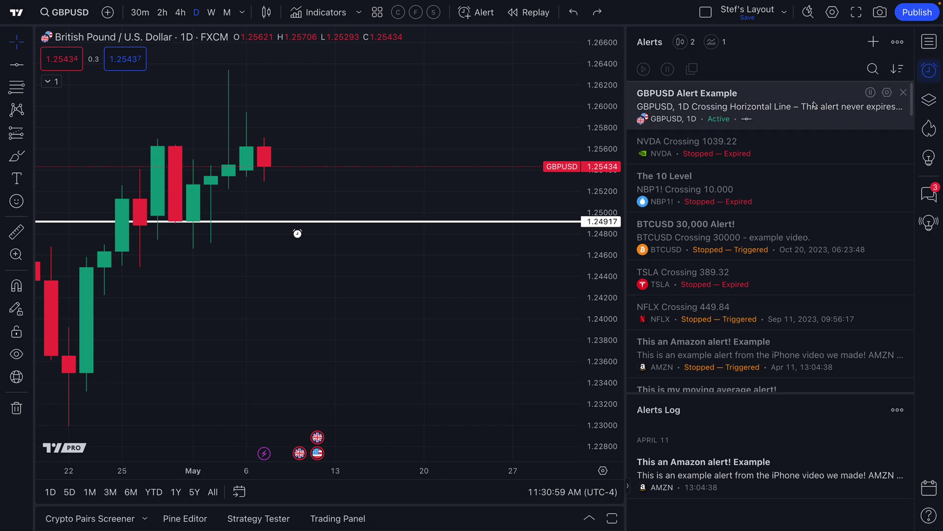
left_click_drag(763, 392, 752, 425)
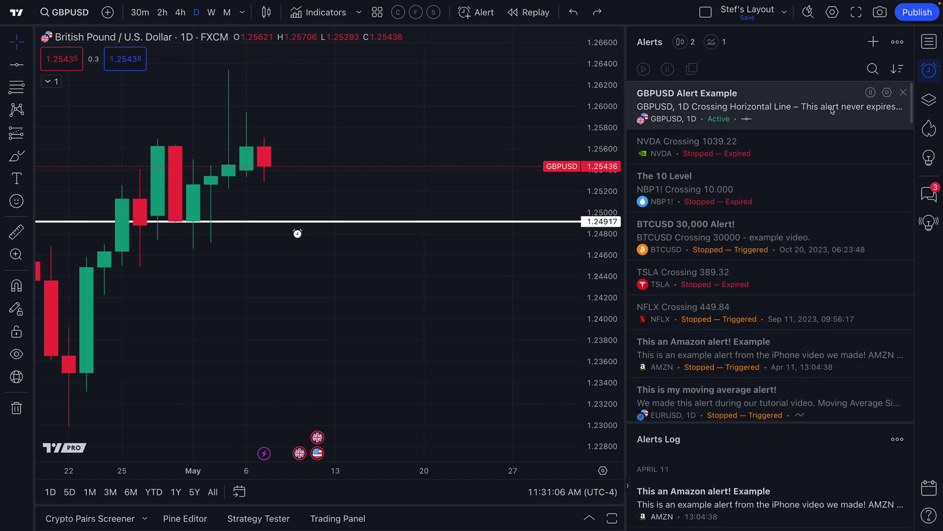
left_click(901, 68)
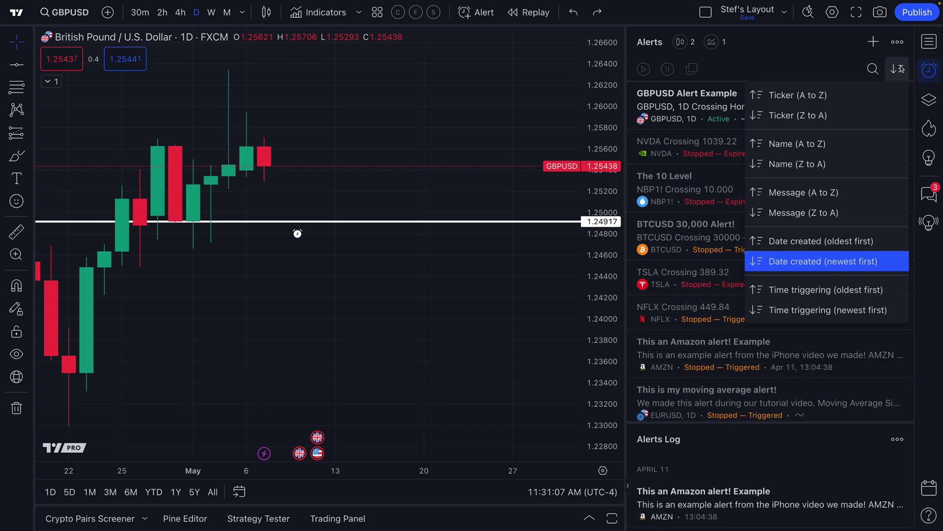
left_click(873, 69)
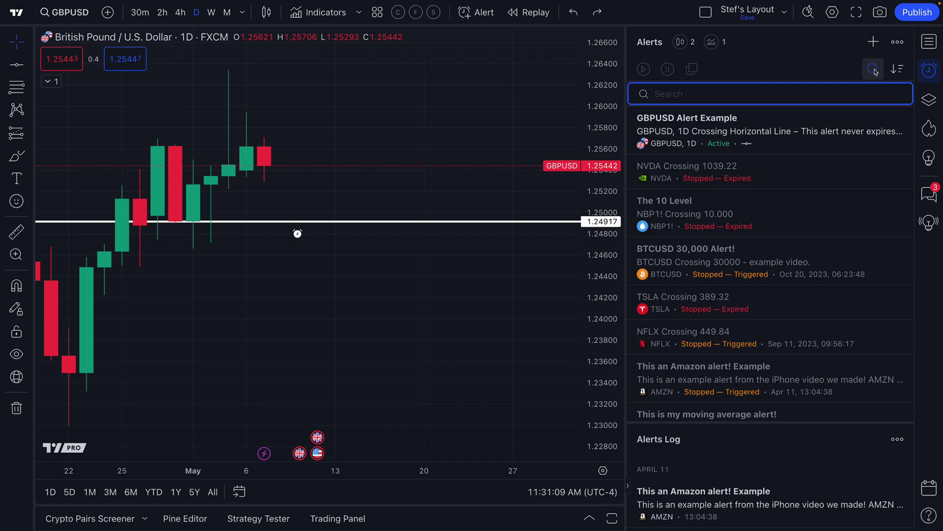
left_click(898, 43)
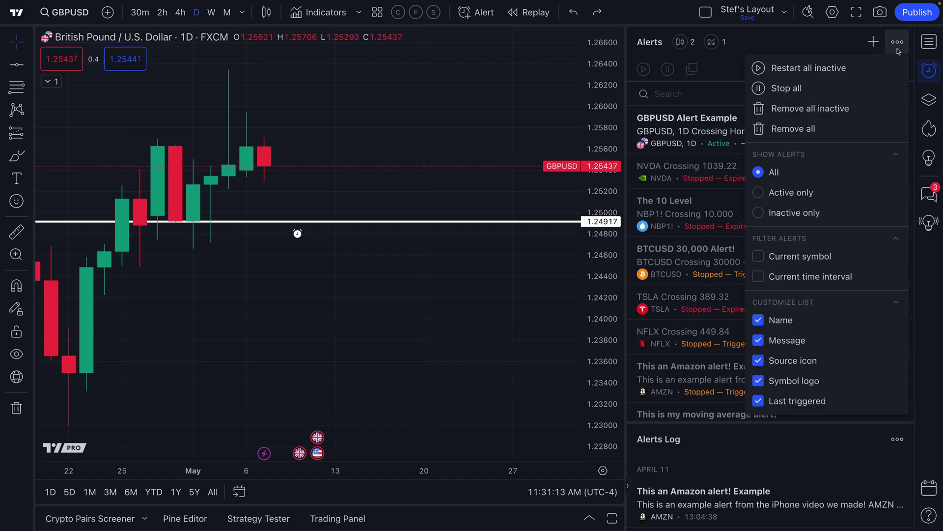